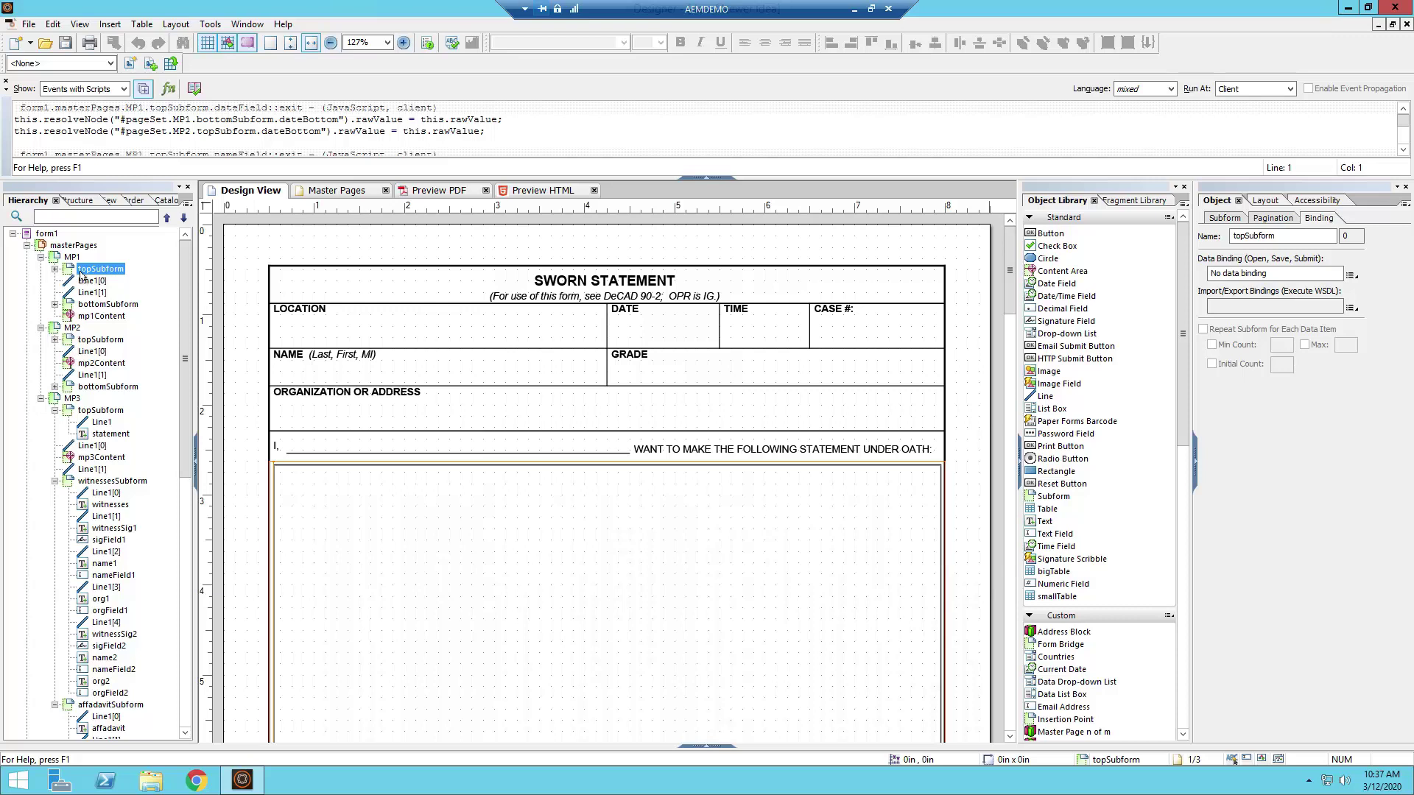
Select topSubform under MP1 to show it on its master page
scroll(186, 353, down, 1)
scroll(186, 352, up, 1)
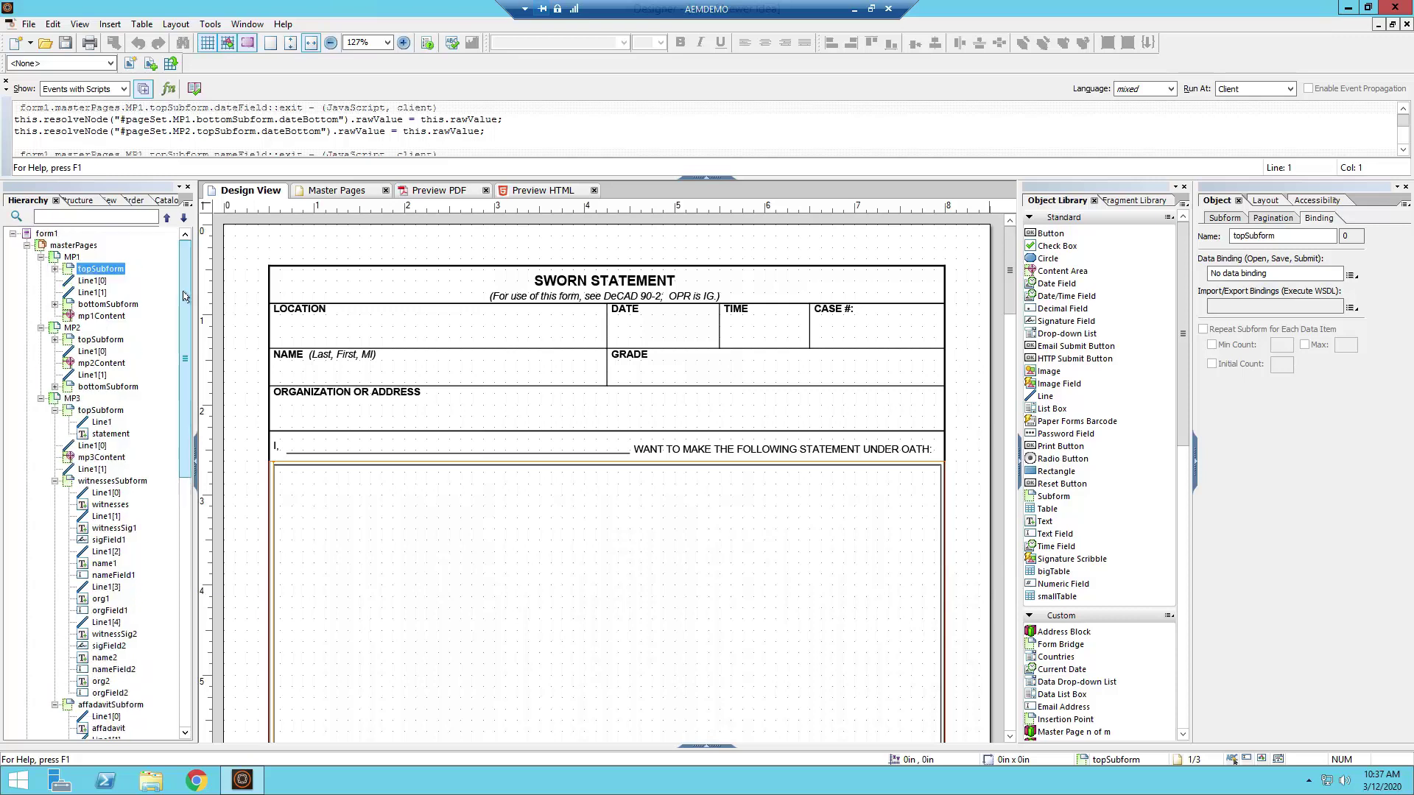
click(90, 271)
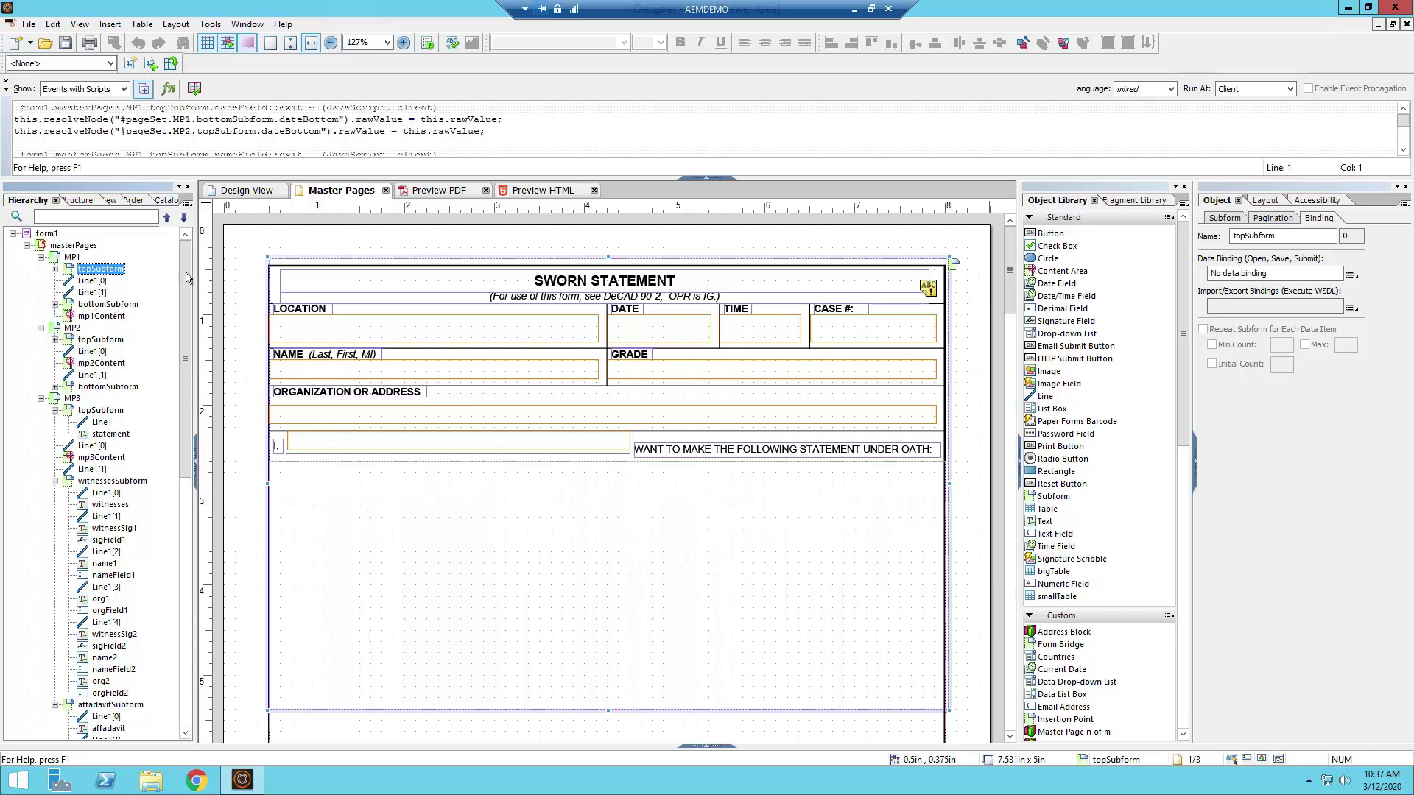
Compare MP1, its two separator lines and bottomSubform, then reselect topSubform
click(66, 258)
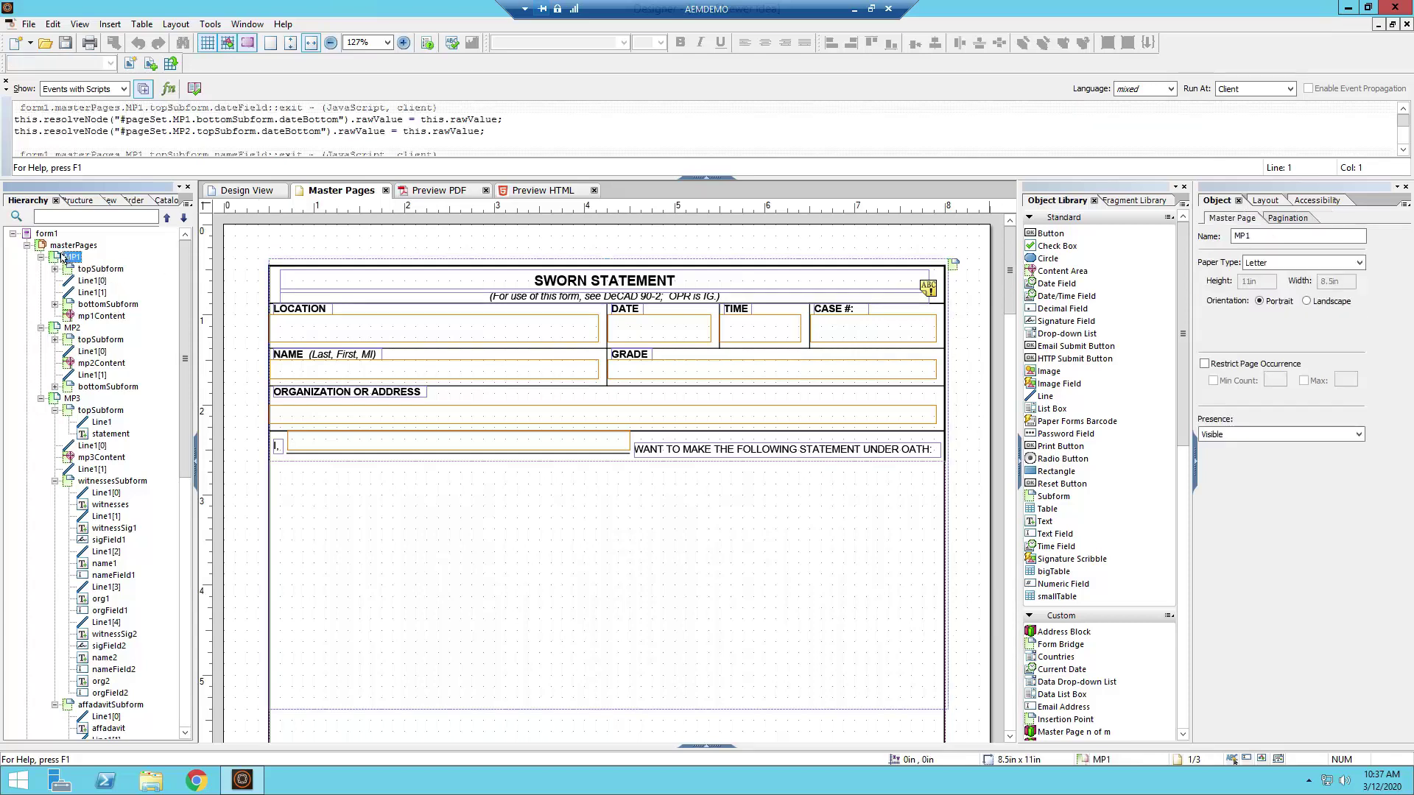
click(99, 271)
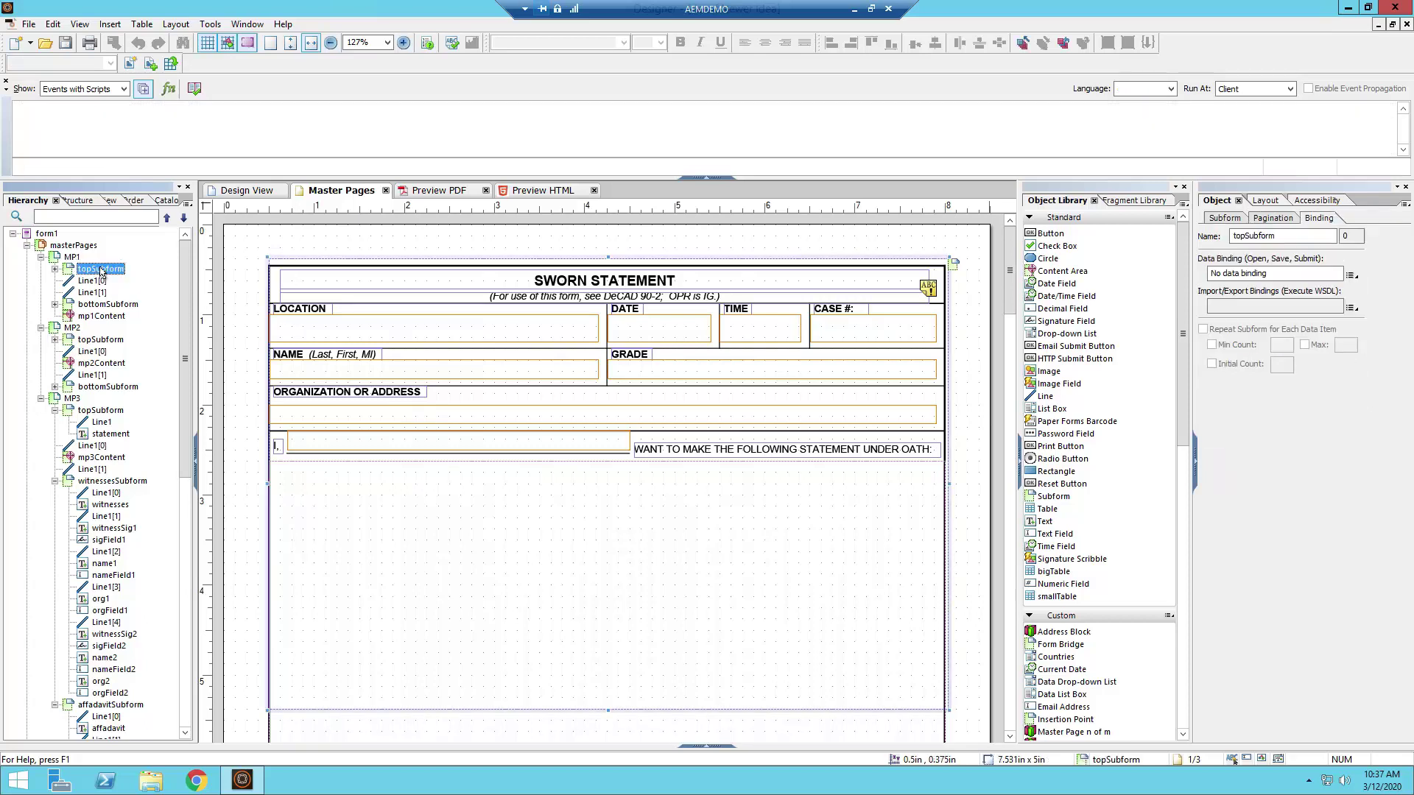
click(98, 280)
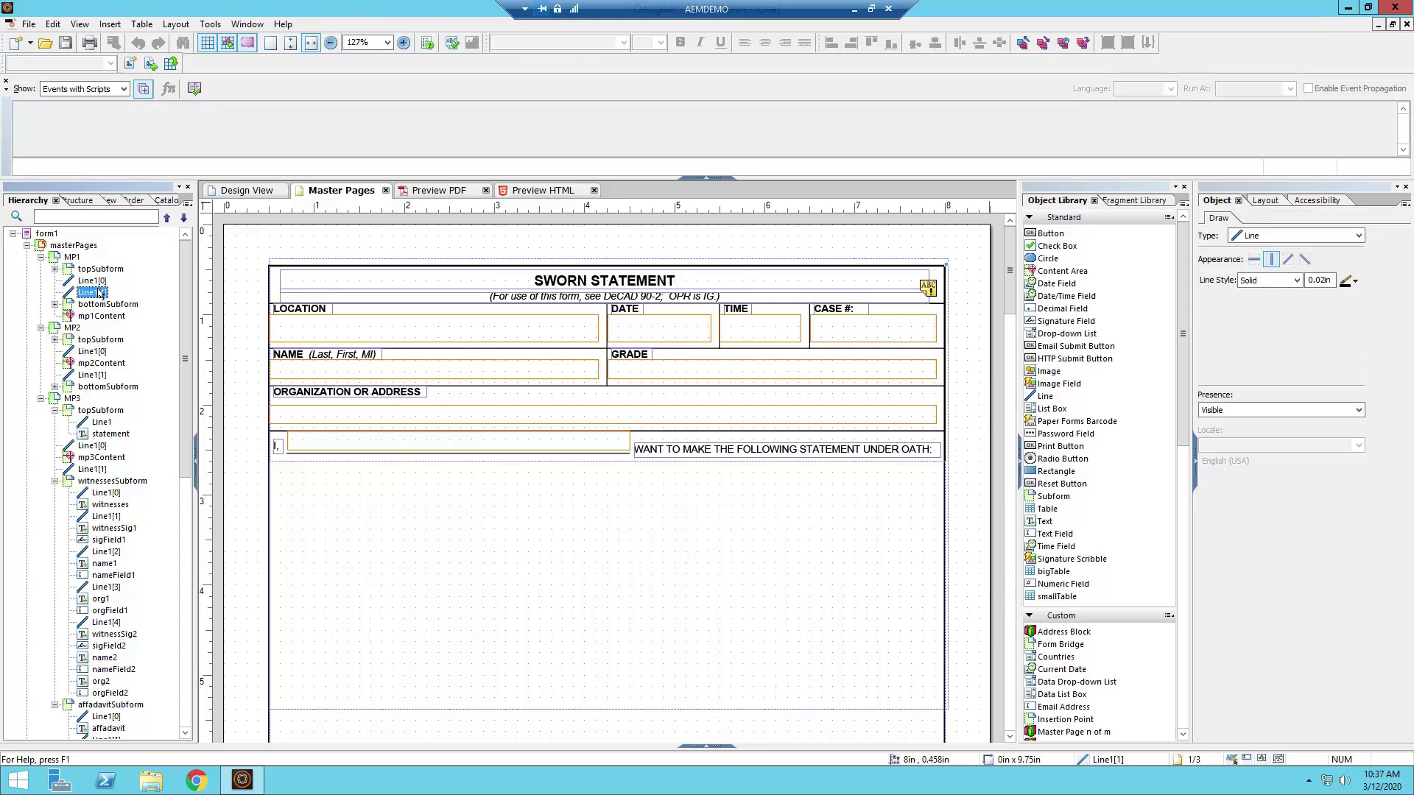
click(99, 305)
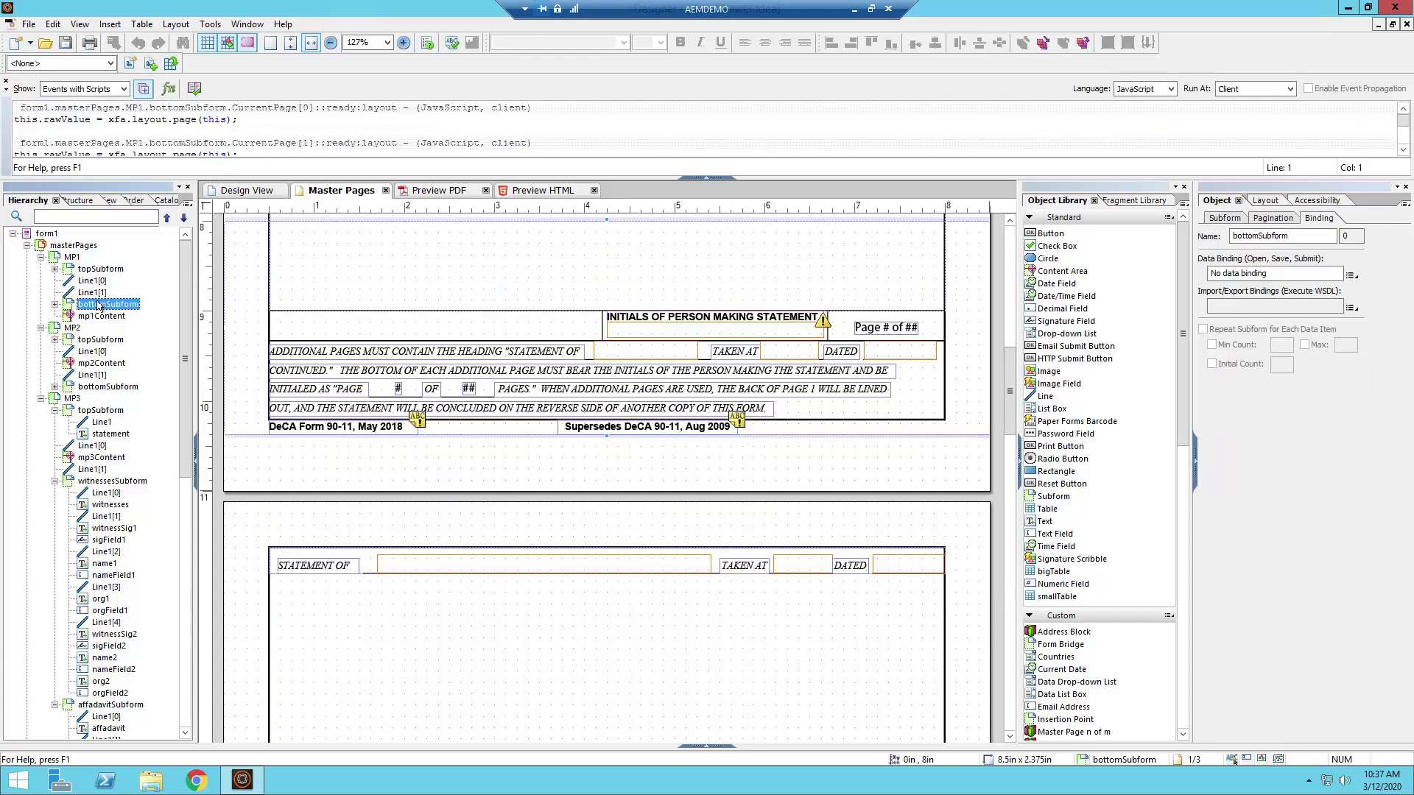
click(99, 269)
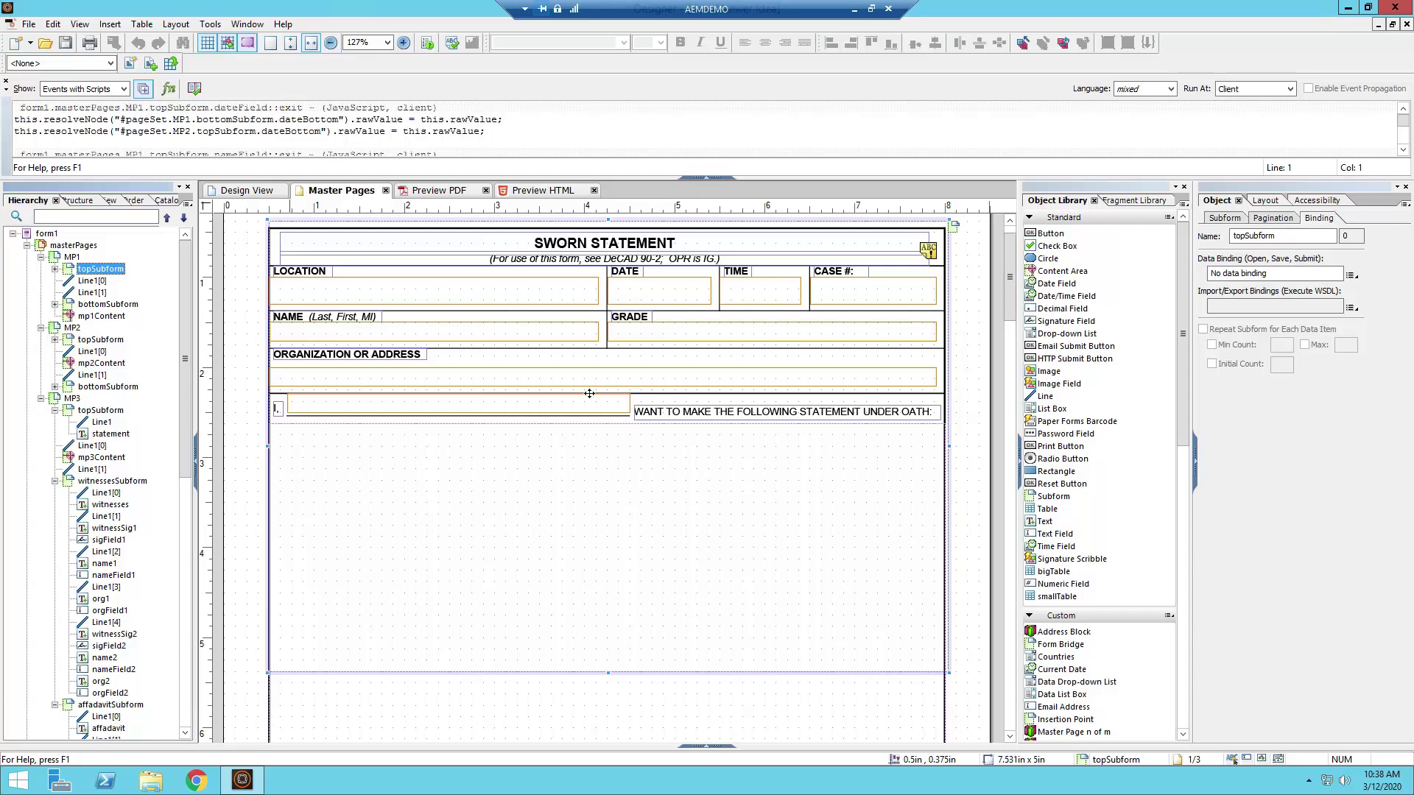
Check topSubform's Subform tab Content options, leaving it set to Positioned
click(1228, 219)
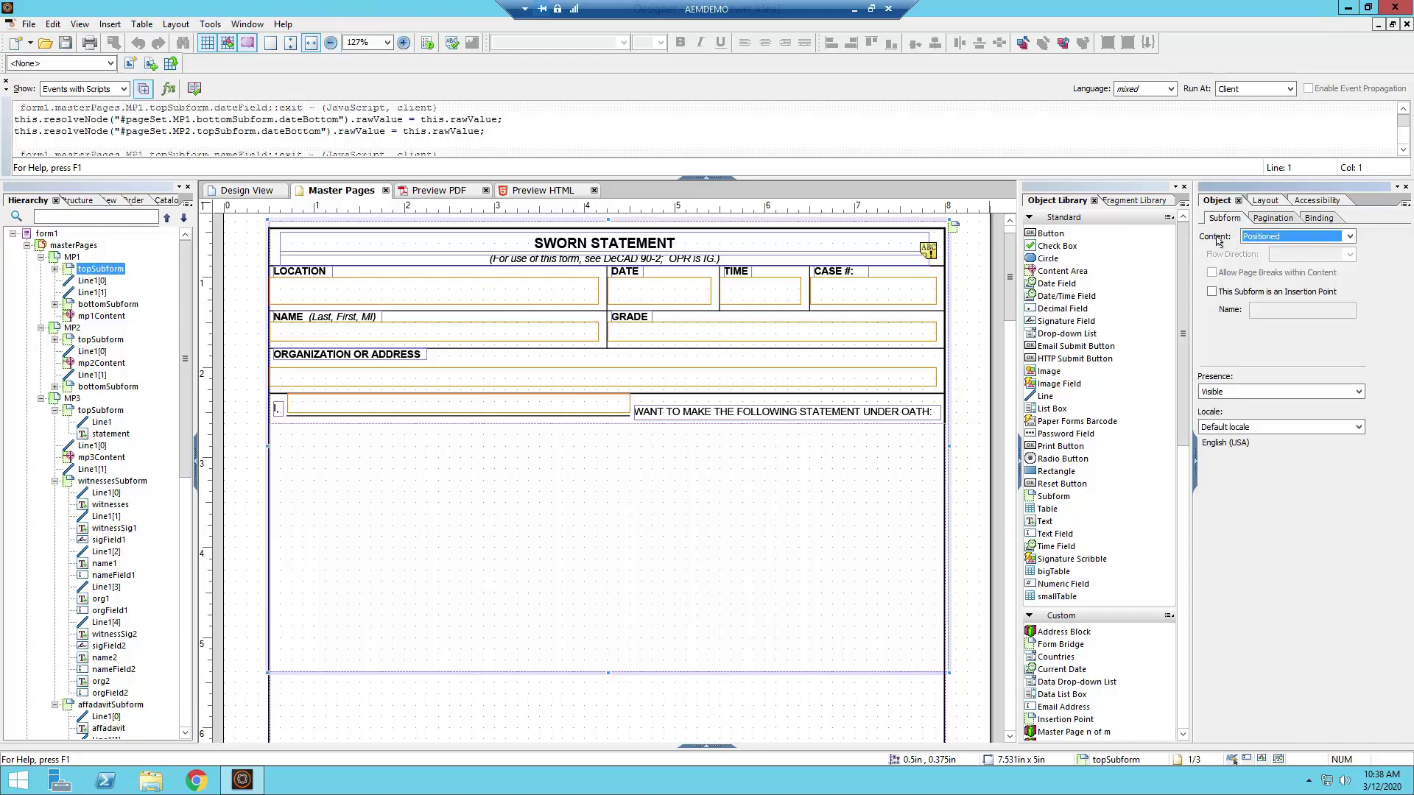
click(1268, 245)
click(1269, 243)
Expand topSubform and review its first line, instruction text, location, date/time and case number objects
click(55, 270)
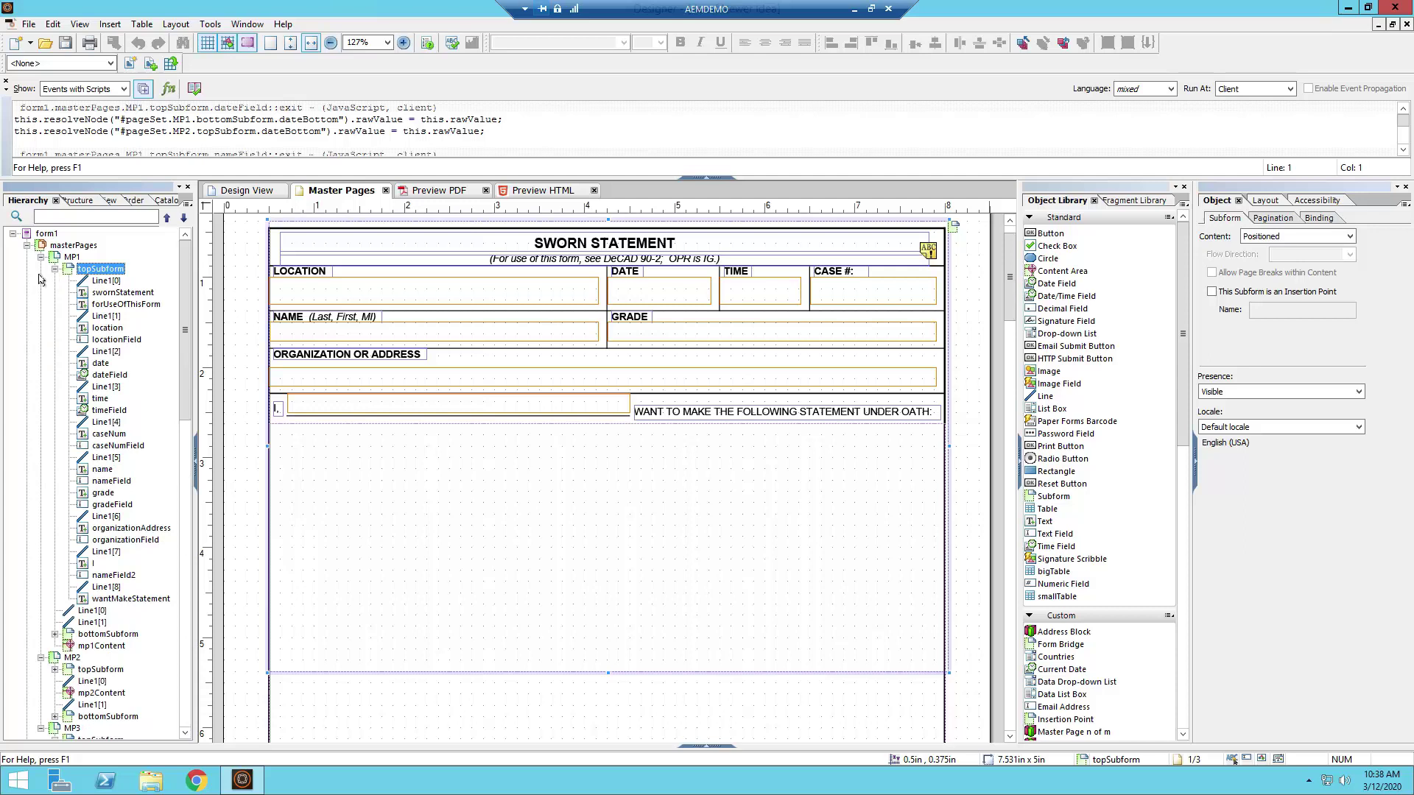
click(108, 281)
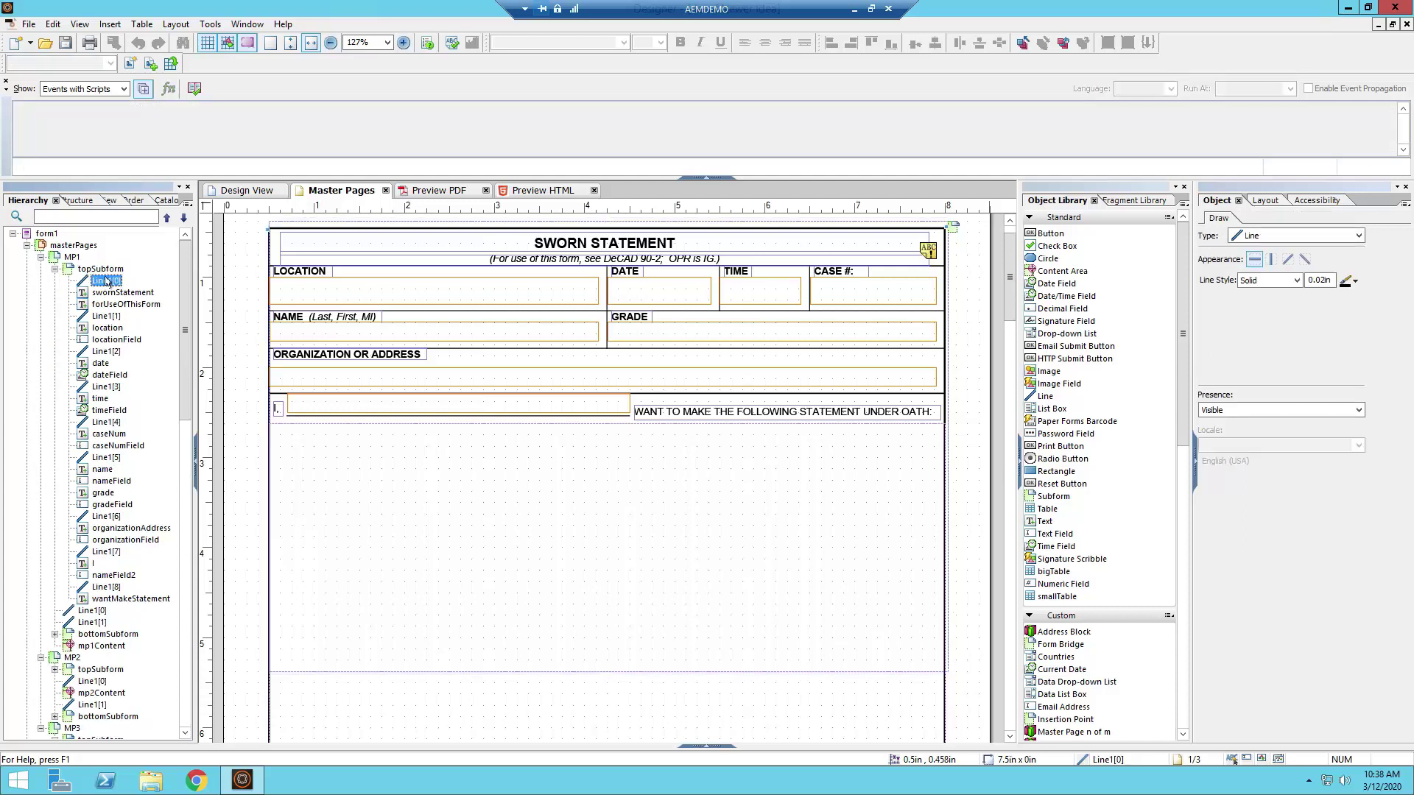
key(Down)
key(Down)
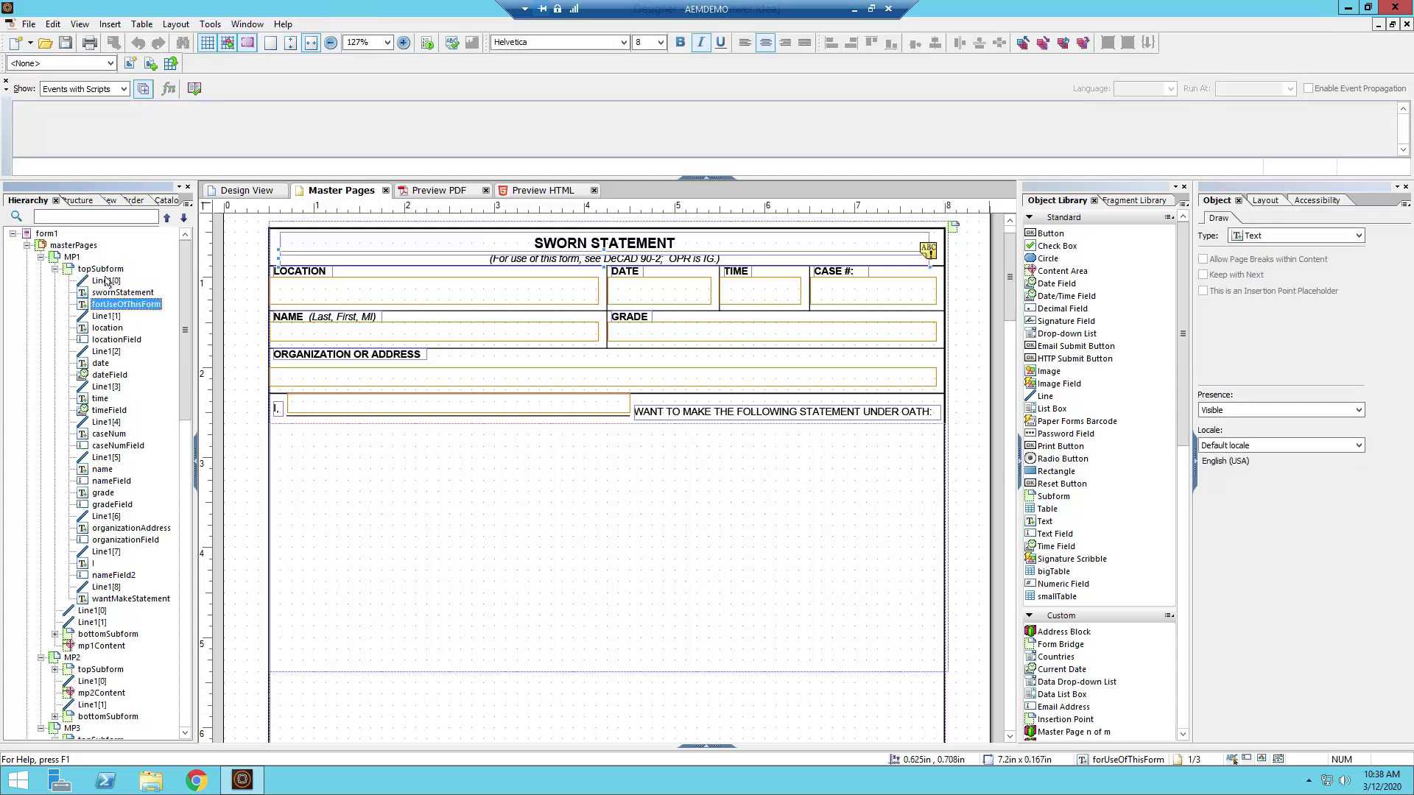
key(Down)
key(Down)
key(Down)
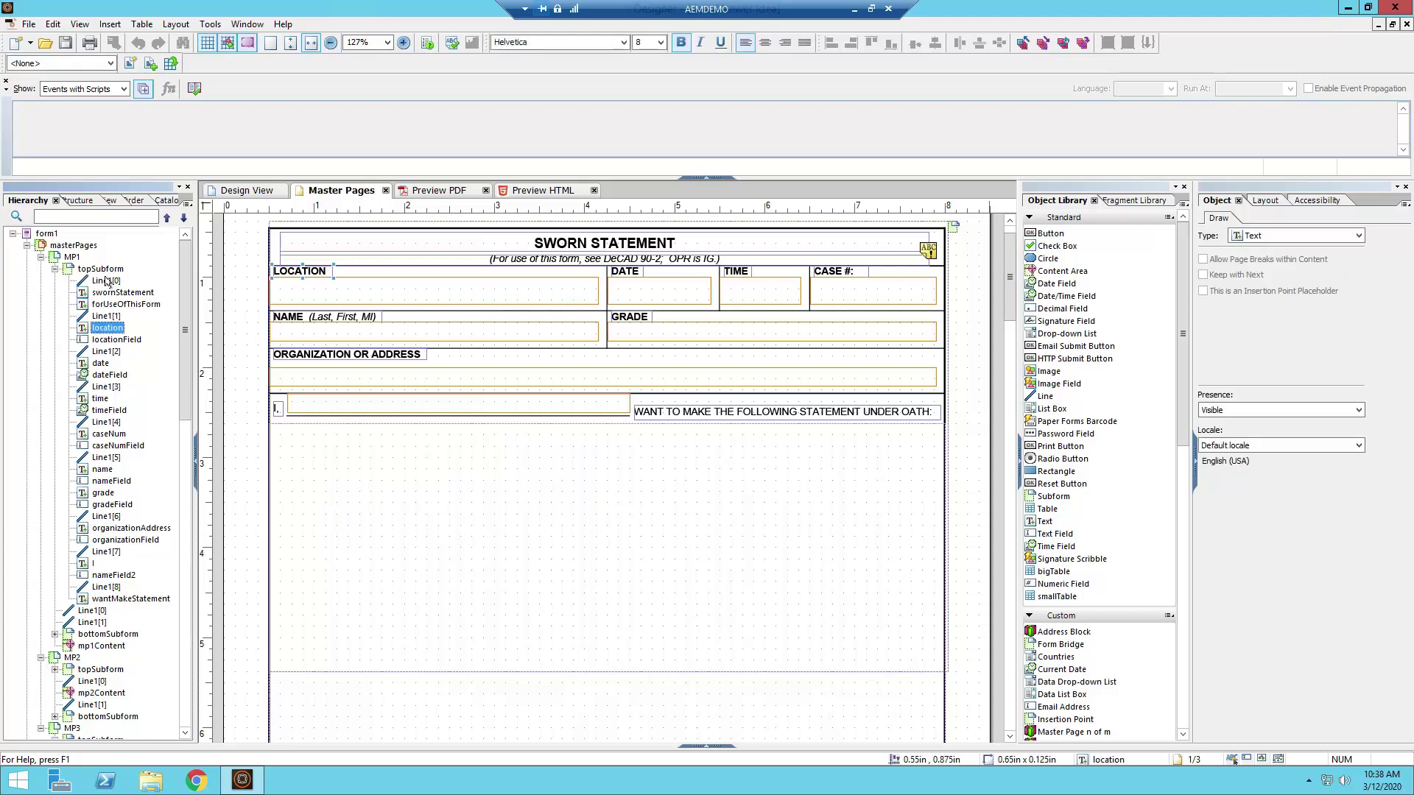
key(Down)
key(Down)
key(Down)
key(Down)
key(Down)
key(Down)
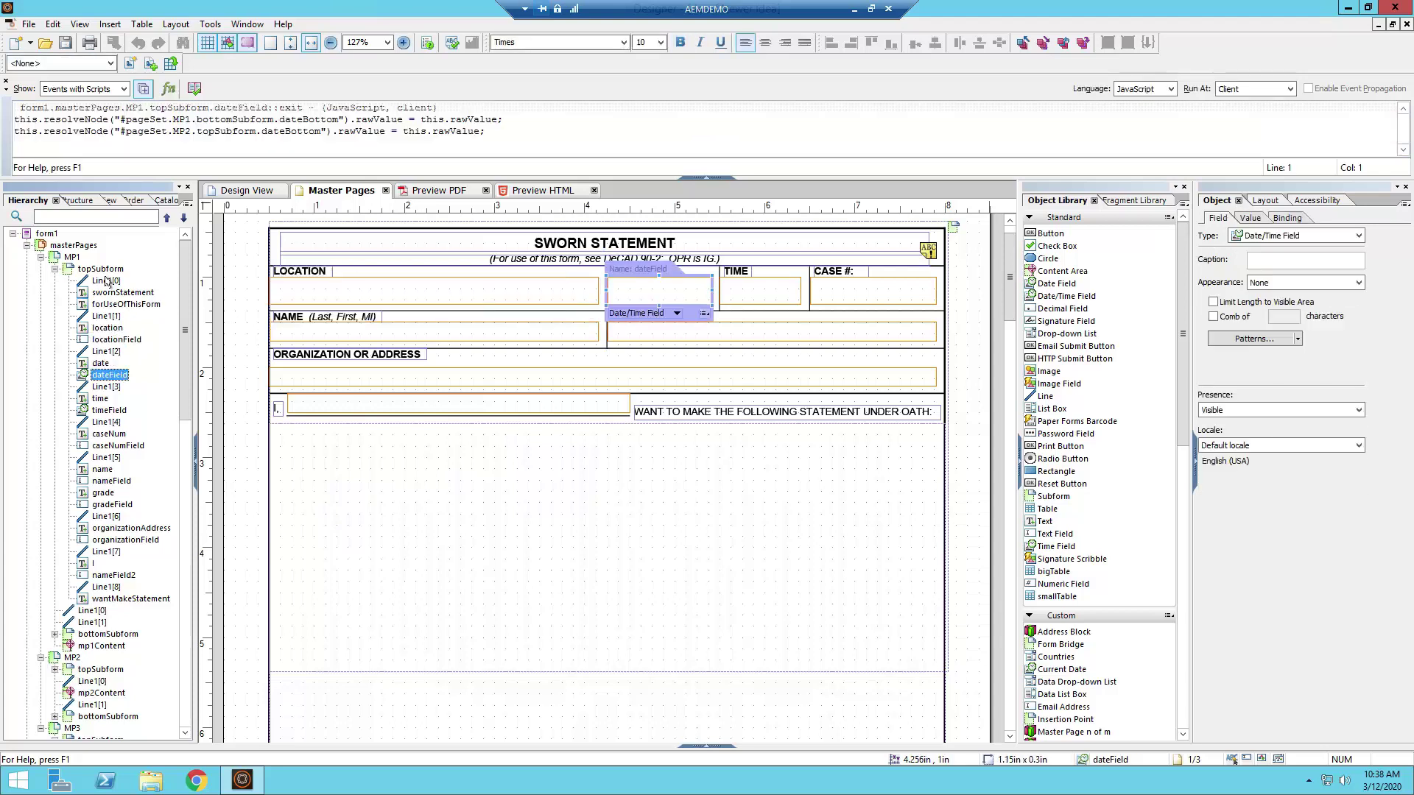
key(Down)
key(Down)
key(Down)
key(Down)
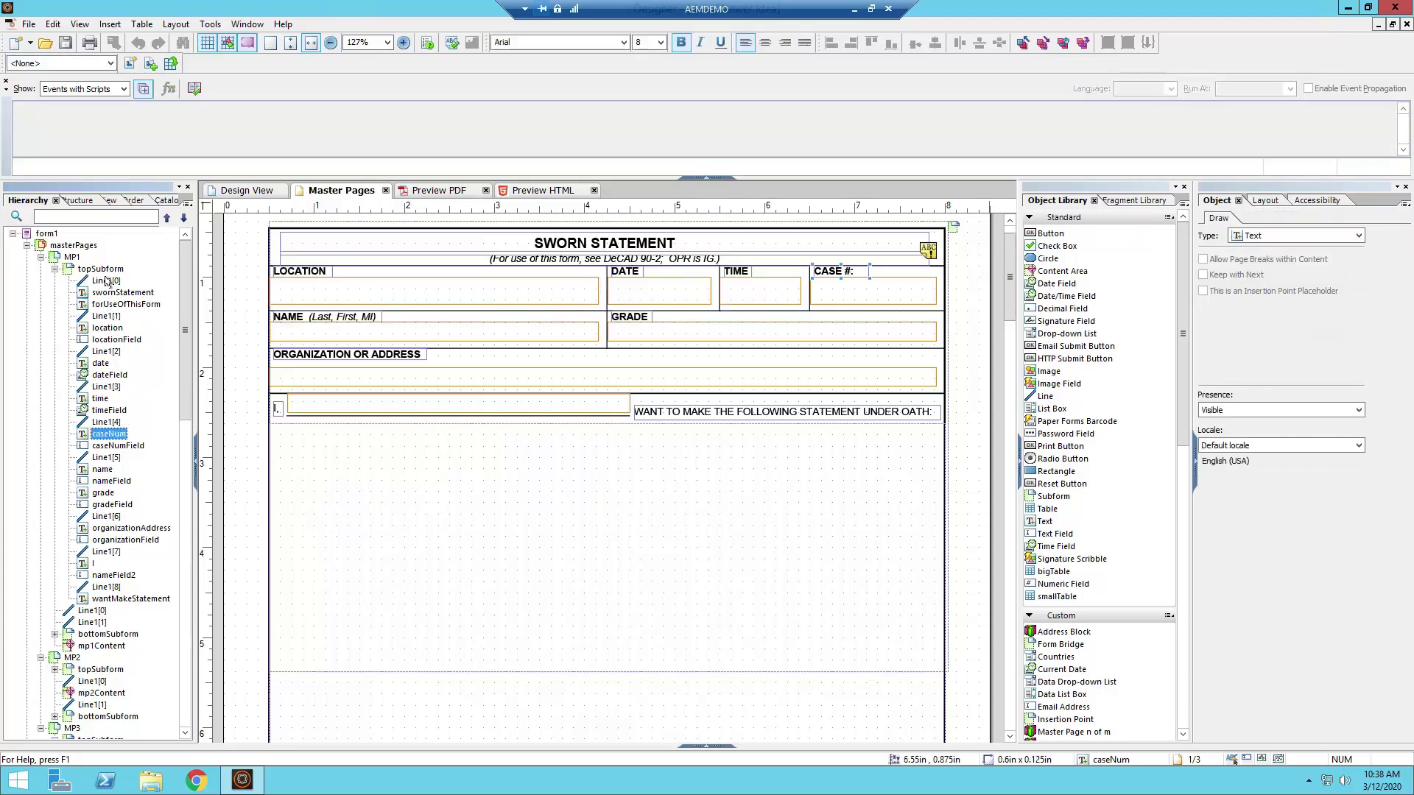
Review the name, grade, organization and statement line objects, ending on nameField2
key(Down)
key(Down)
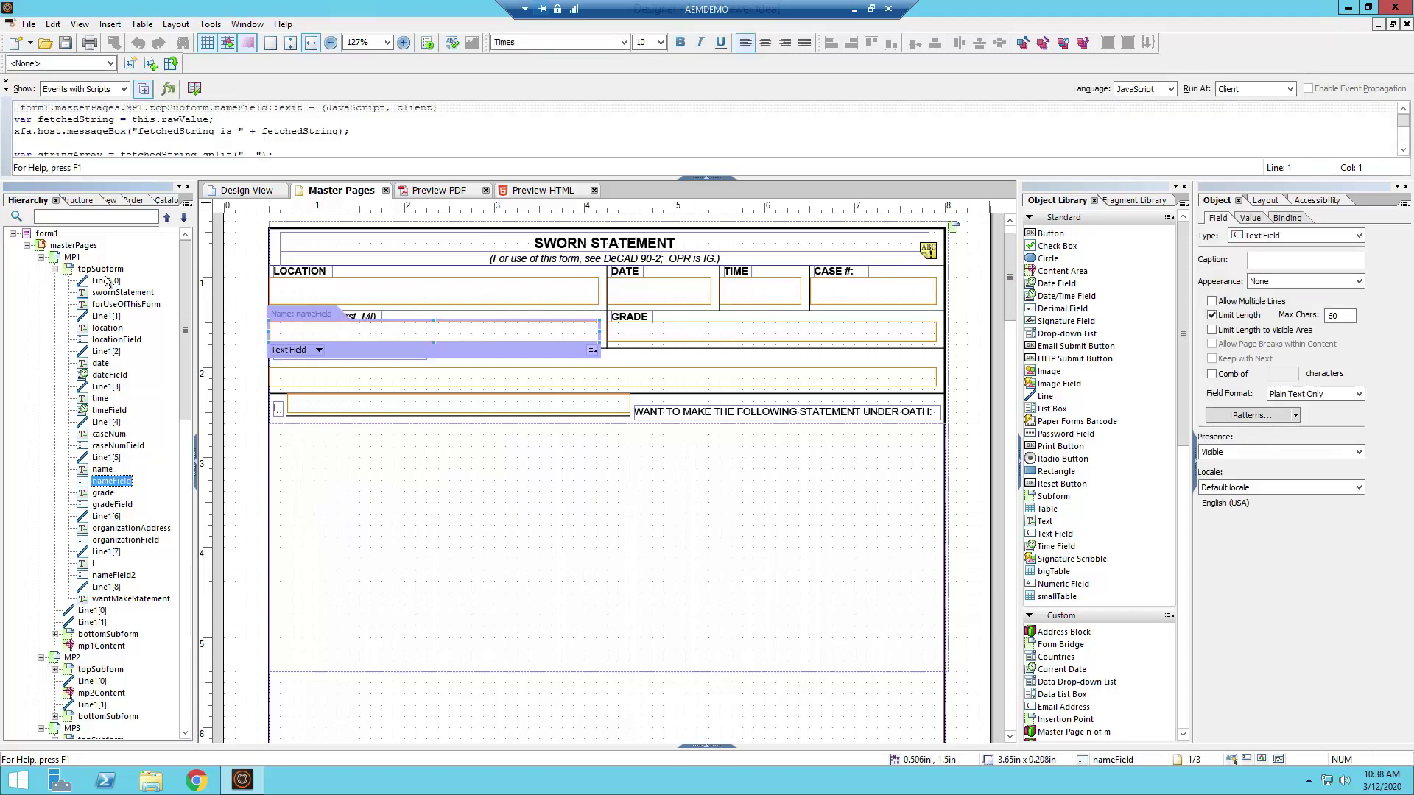
key(Down)
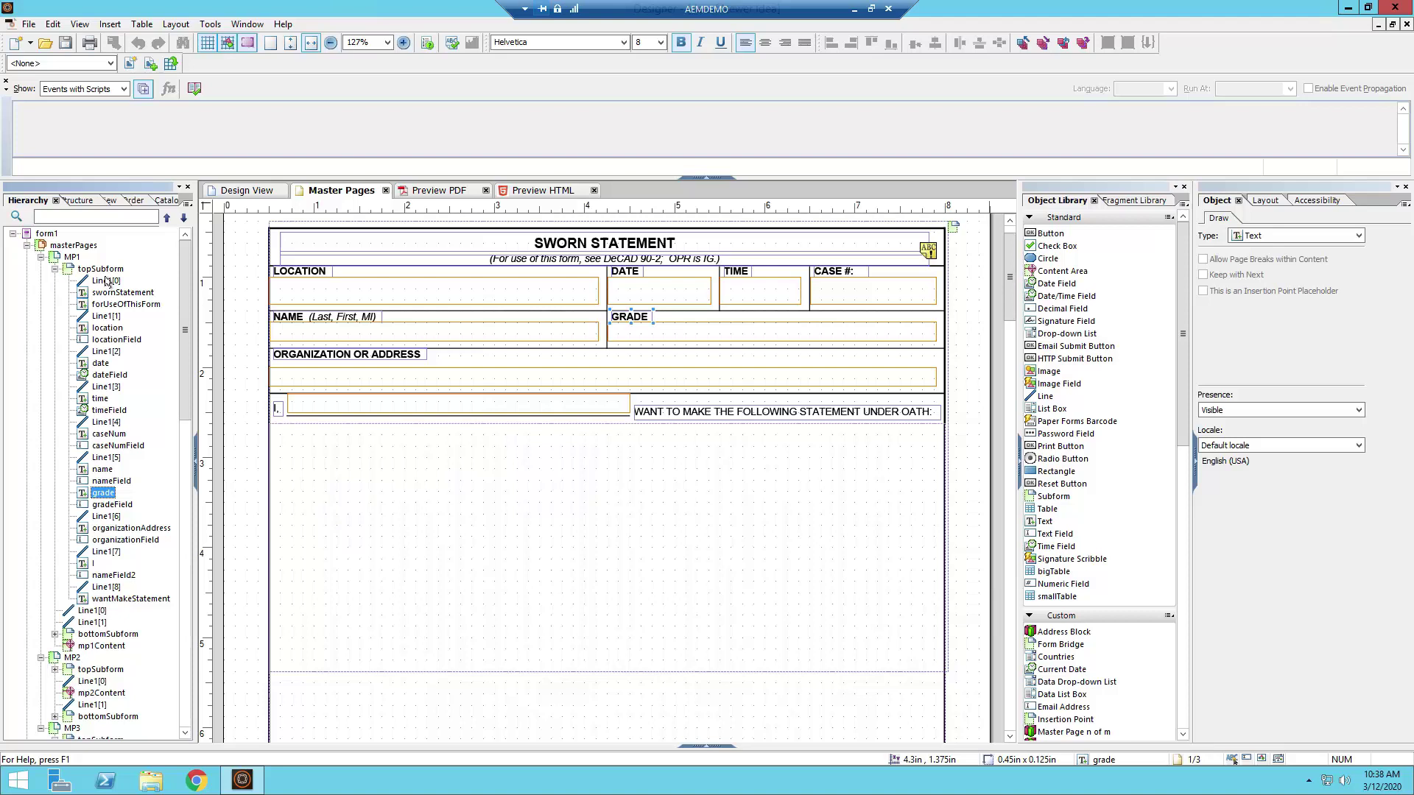
key(Down)
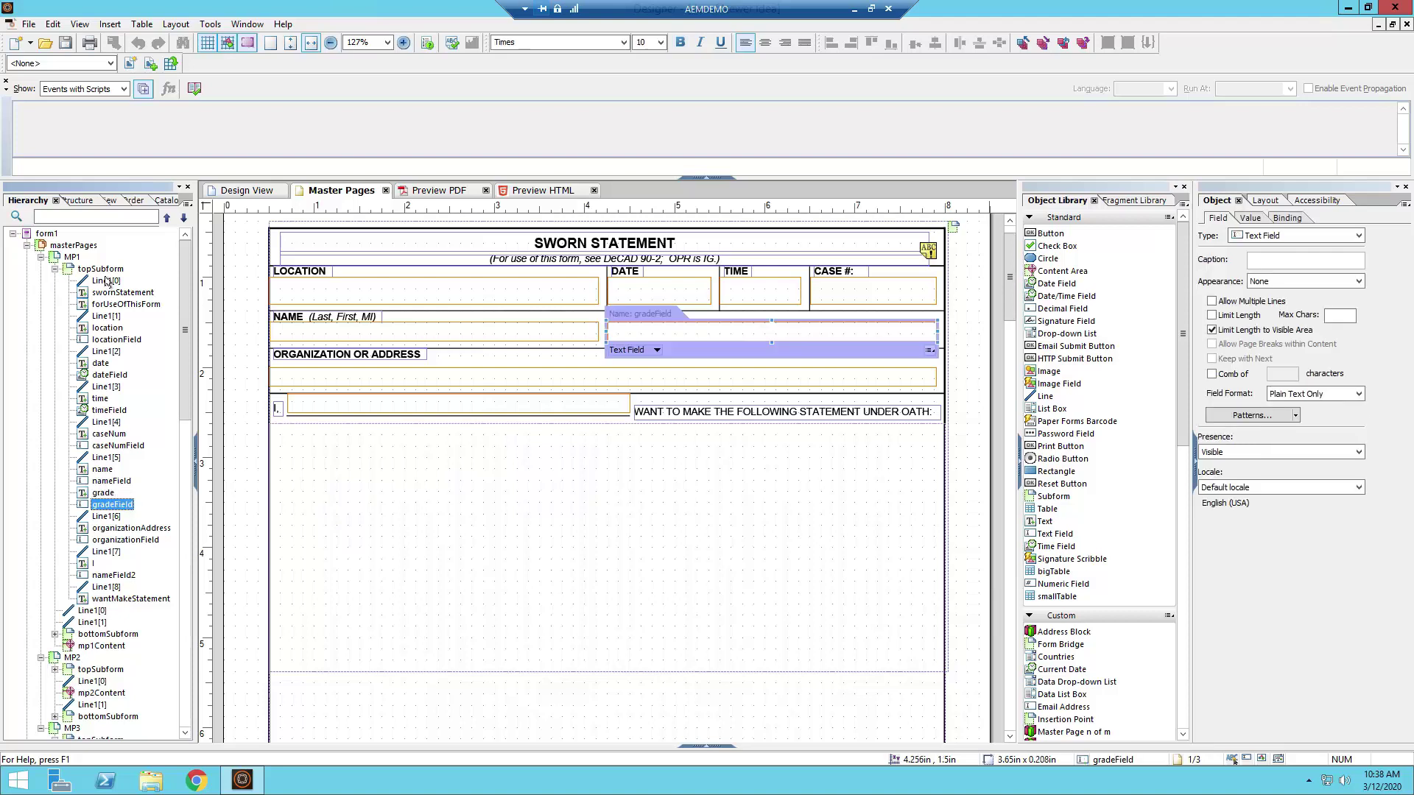
key(Down)
key(Down)
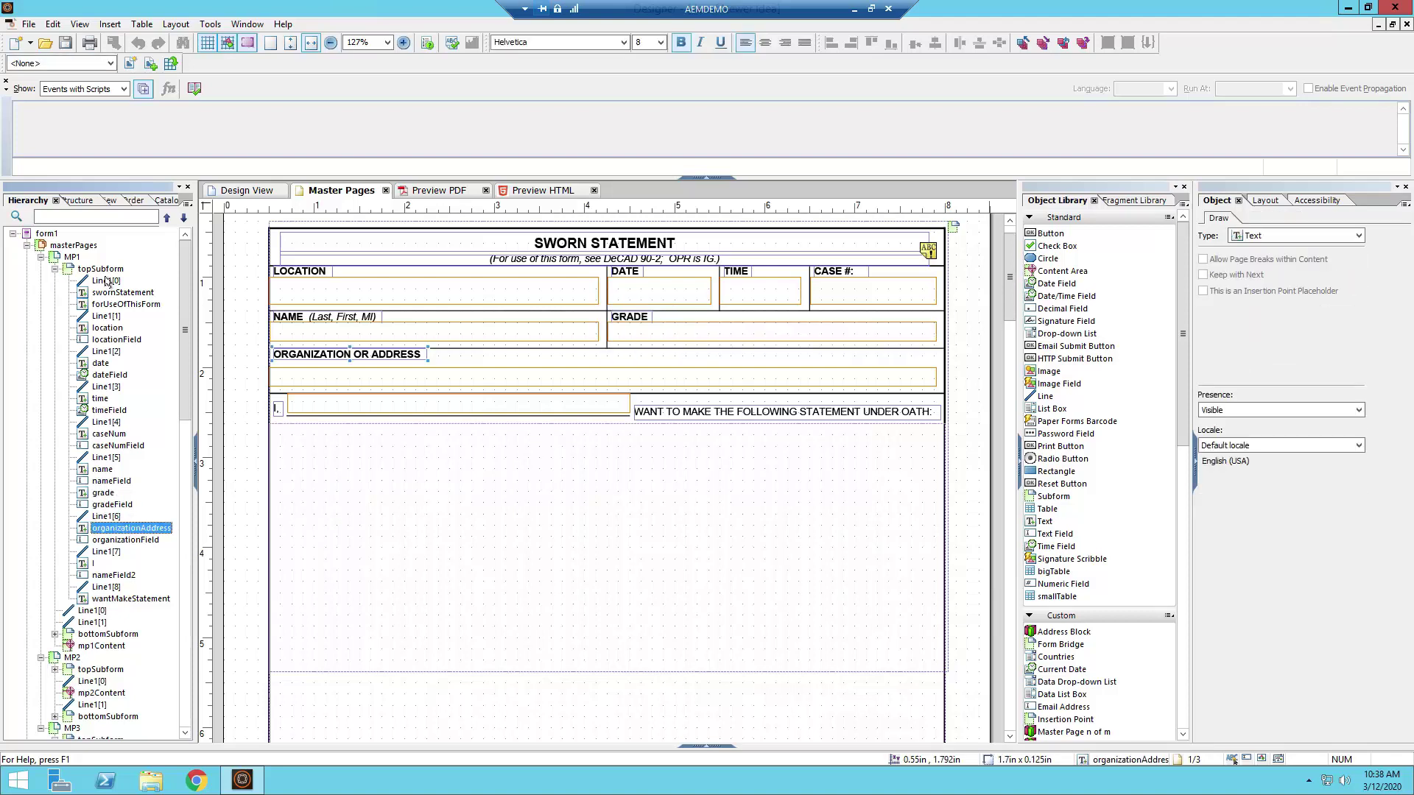
key(Down)
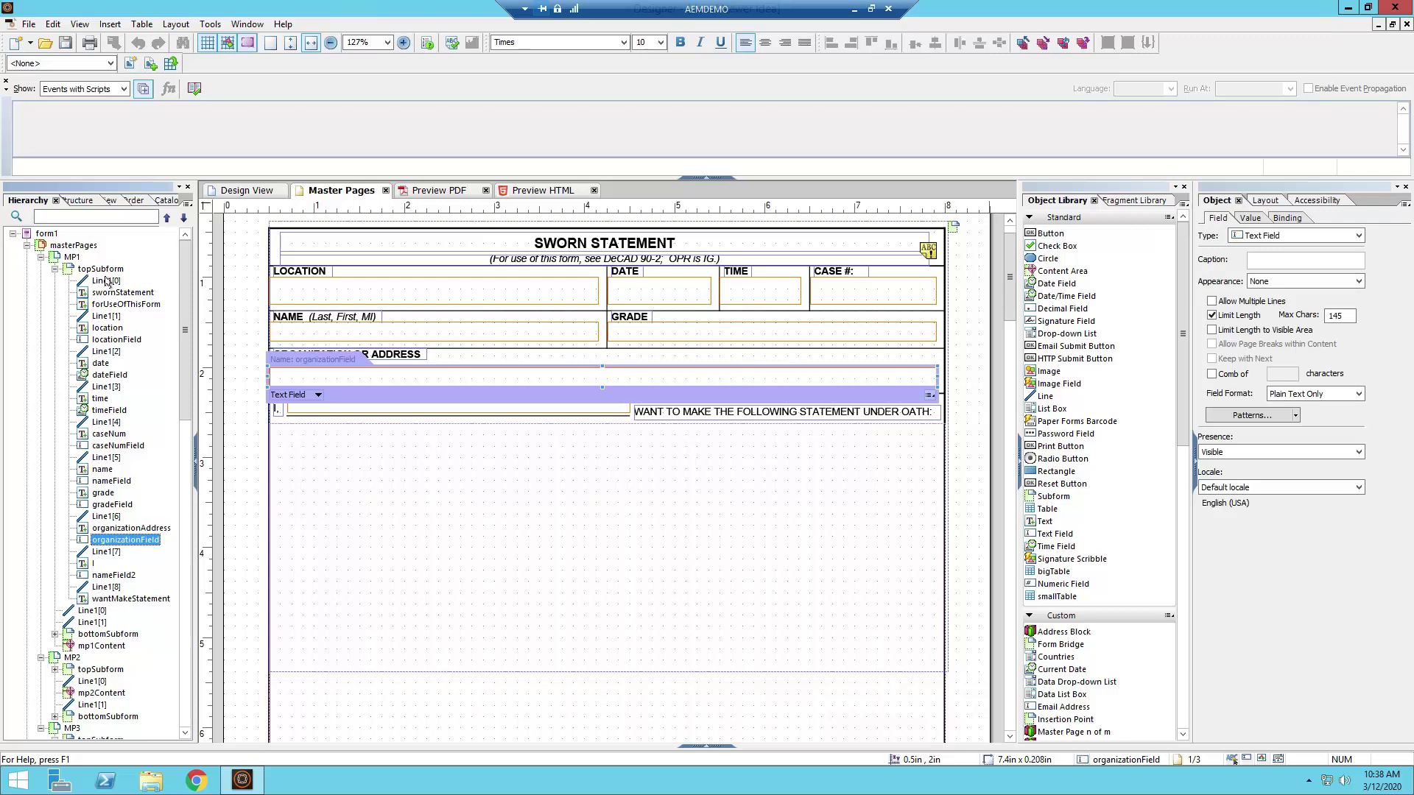
key(Down)
key(Down)
key(Down)
key(Down)
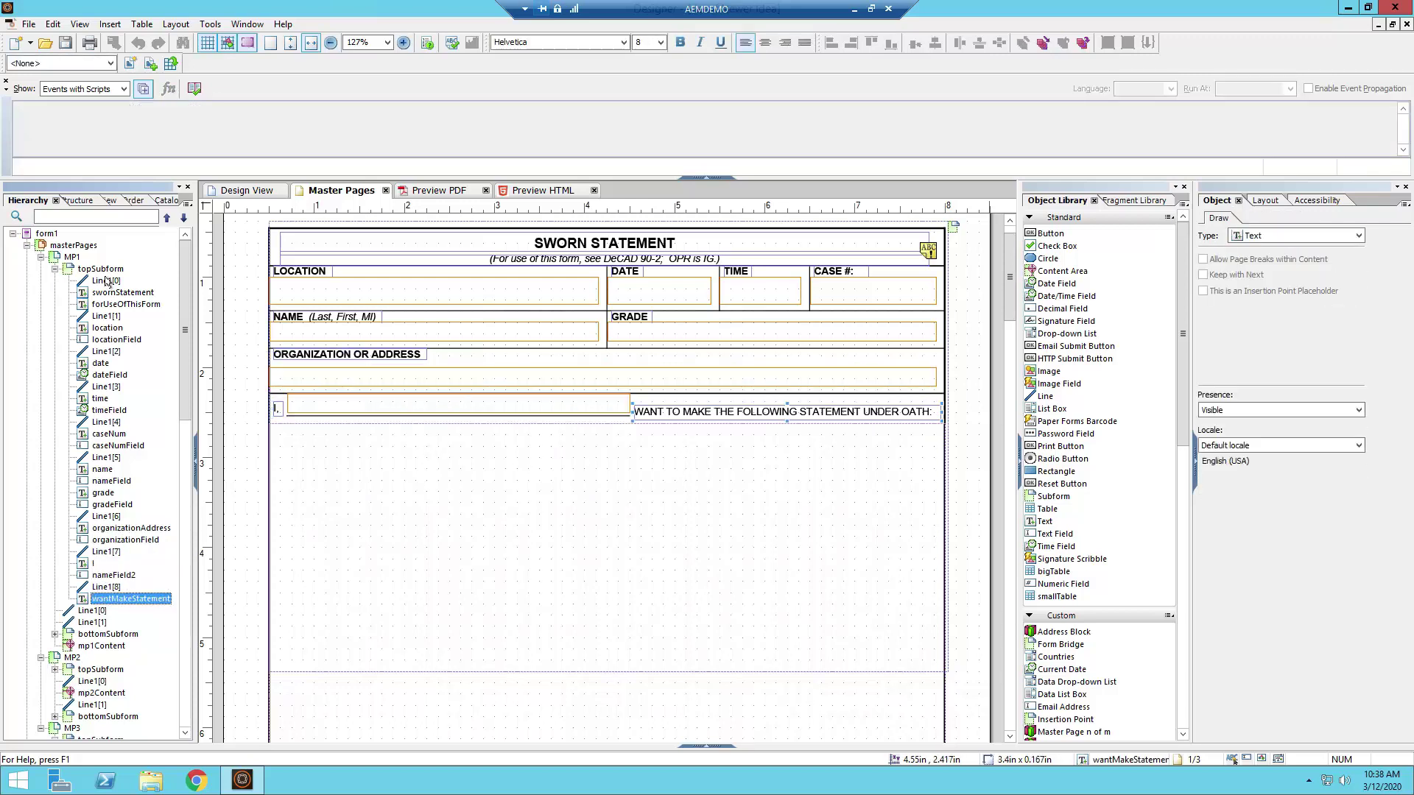
key(Up)
key(Up)
key(Up)
key(Up)
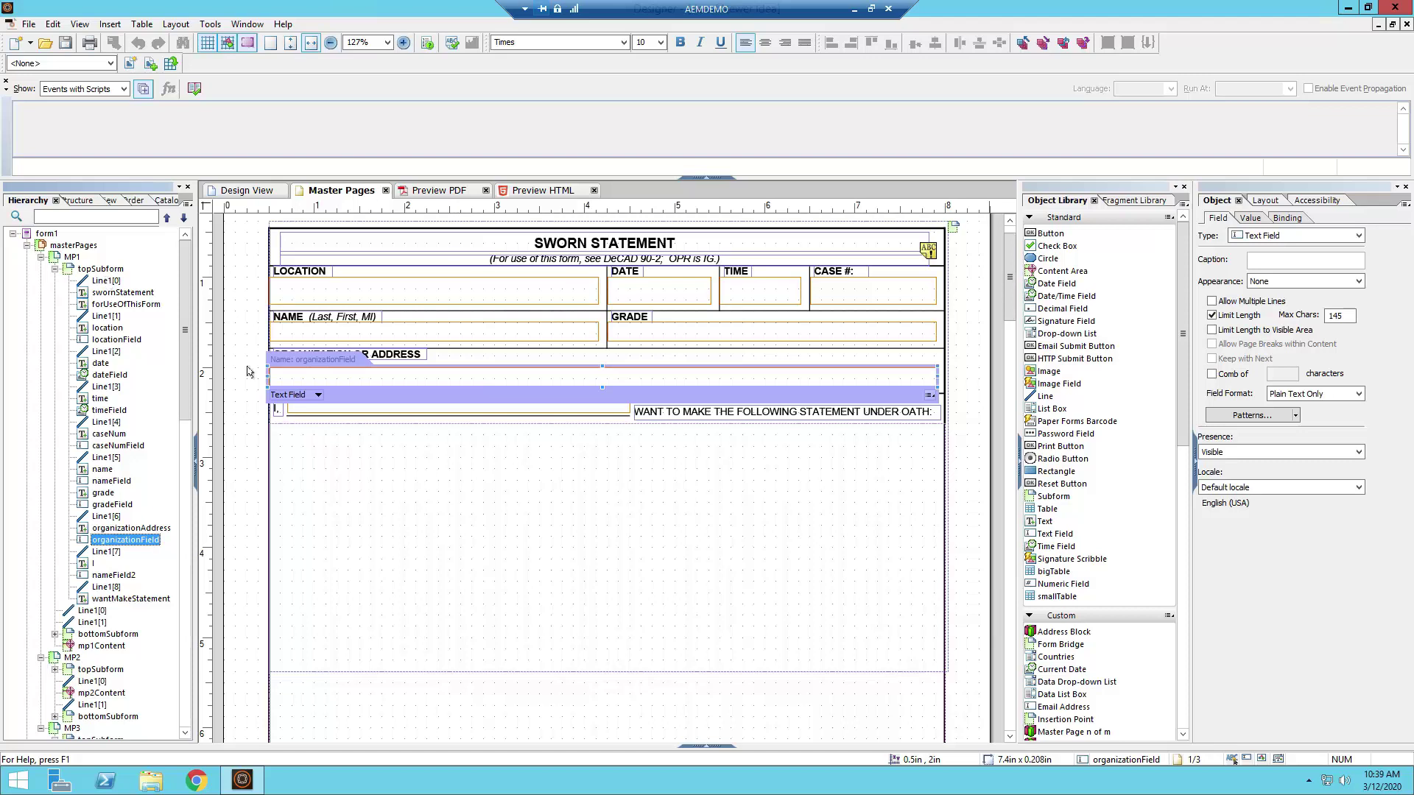
Review topSubform's Layout size and position (7.5311in by 4.9996in) and Accessibility settings, then its Subform properties
click(102, 270)
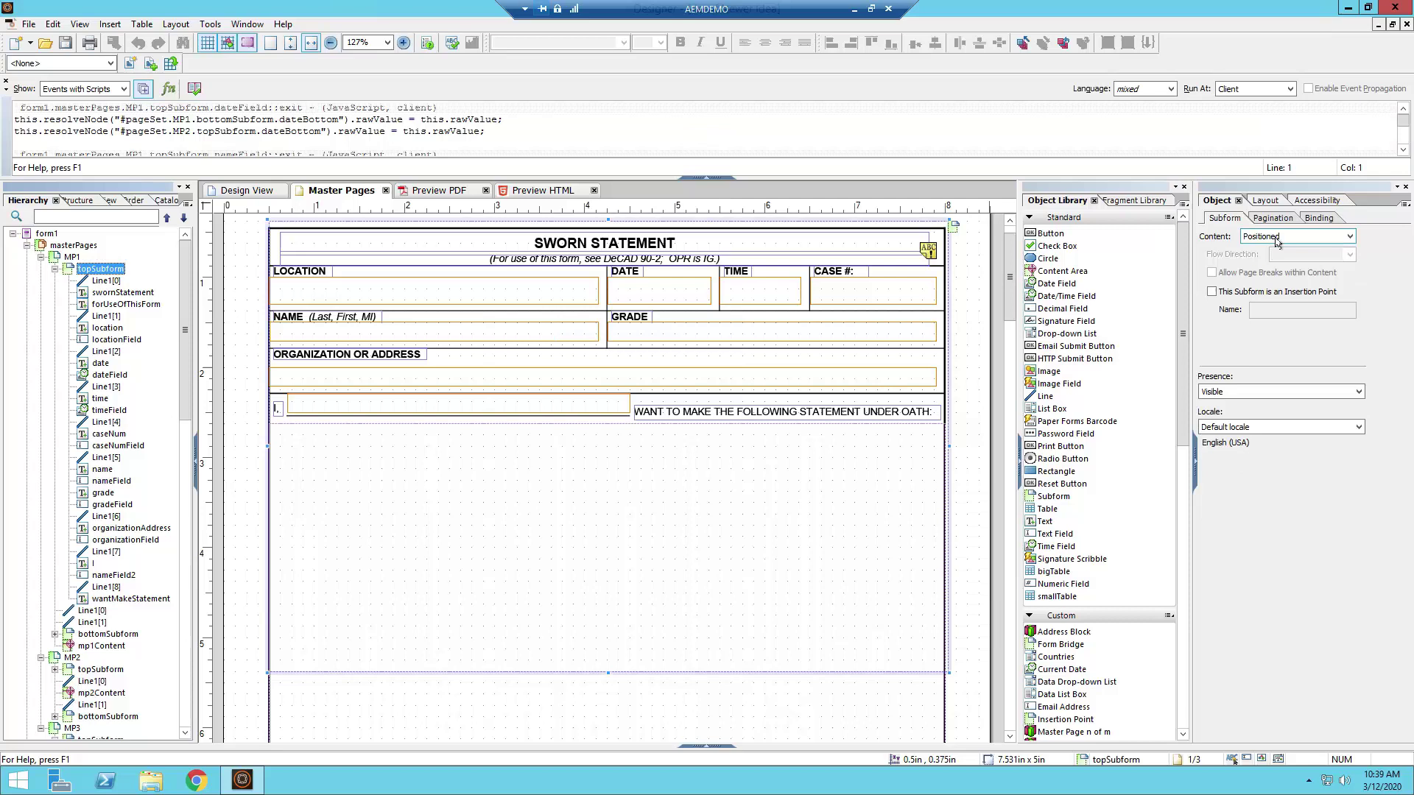
click(1268, 202)
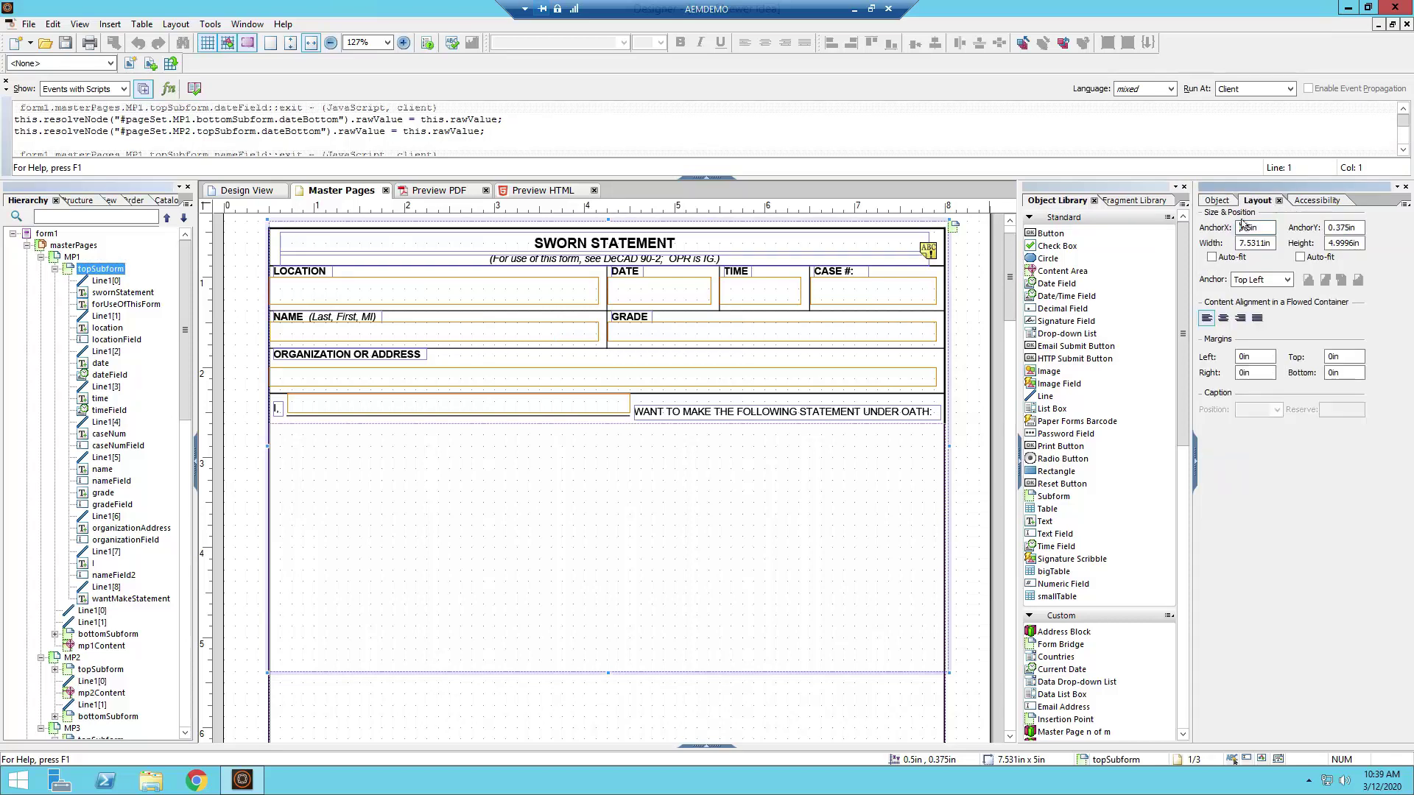
click(1217, 201)
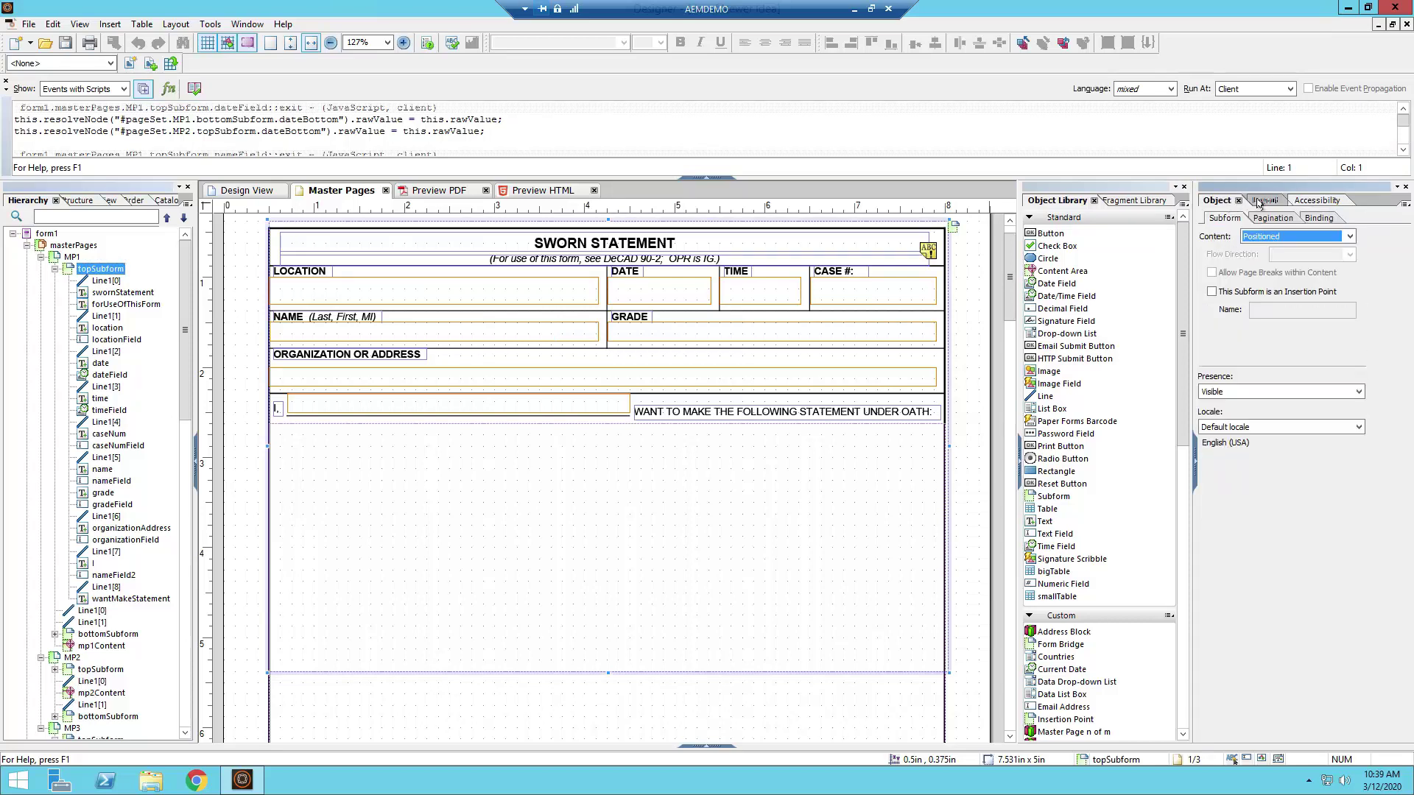
click(1257, 201)
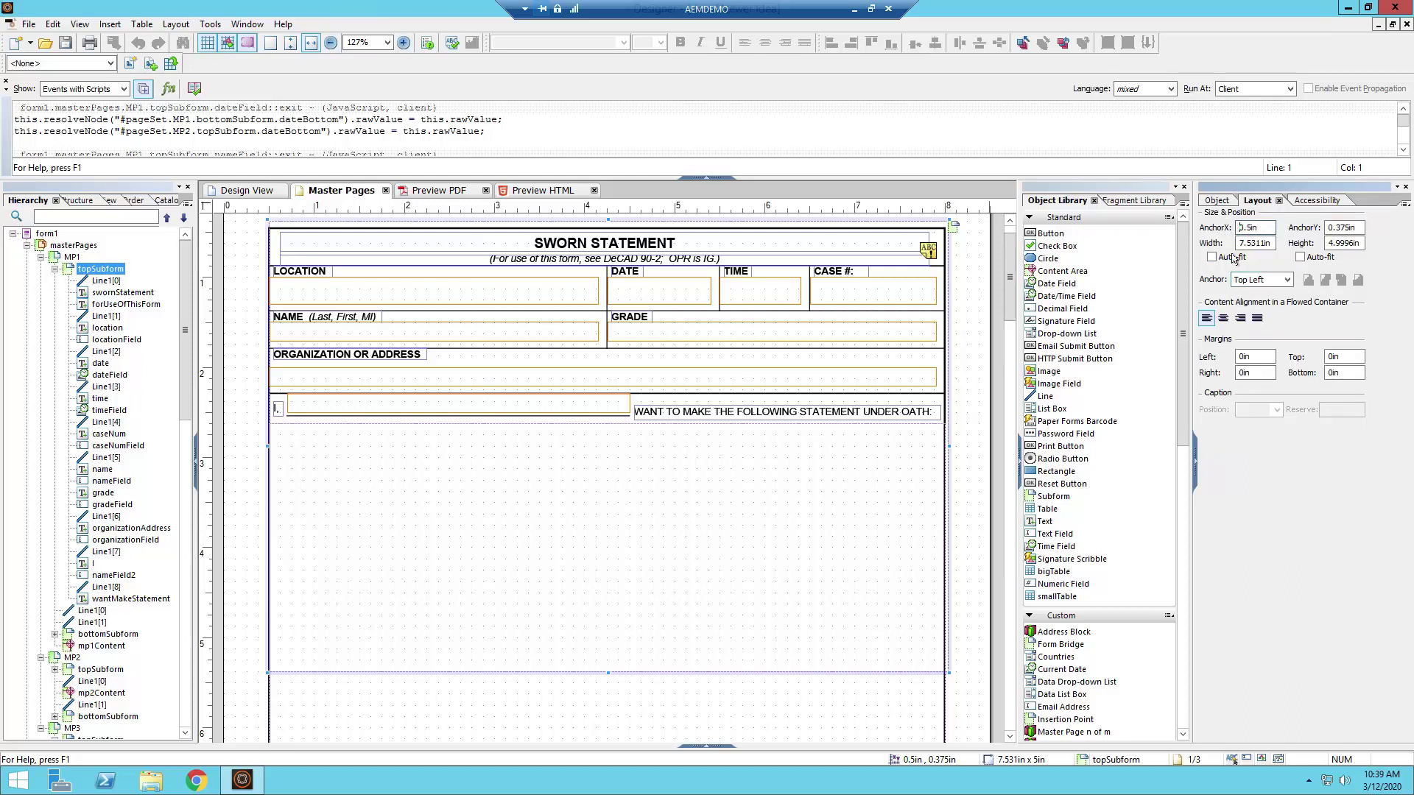
click(1312, 202)
click(1217, 200)
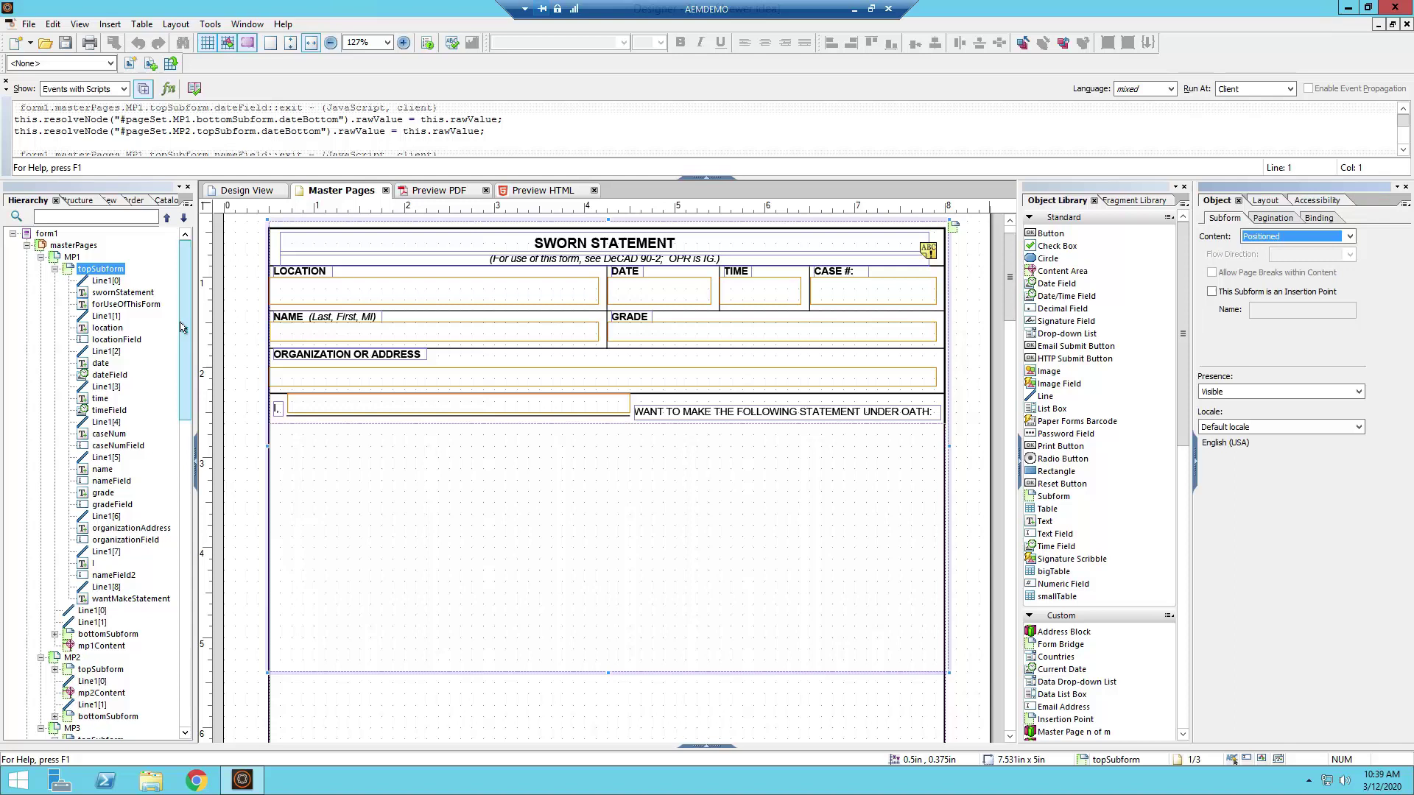
Collapse MP1's topSubform in the Hierarchy so its child objects are hidden
drag(181, 330, 198, 274)
scroll(147, 331, down, 2)
scroll(110, 309, up, 2)
click(55, 270)
double_click(74, 271)
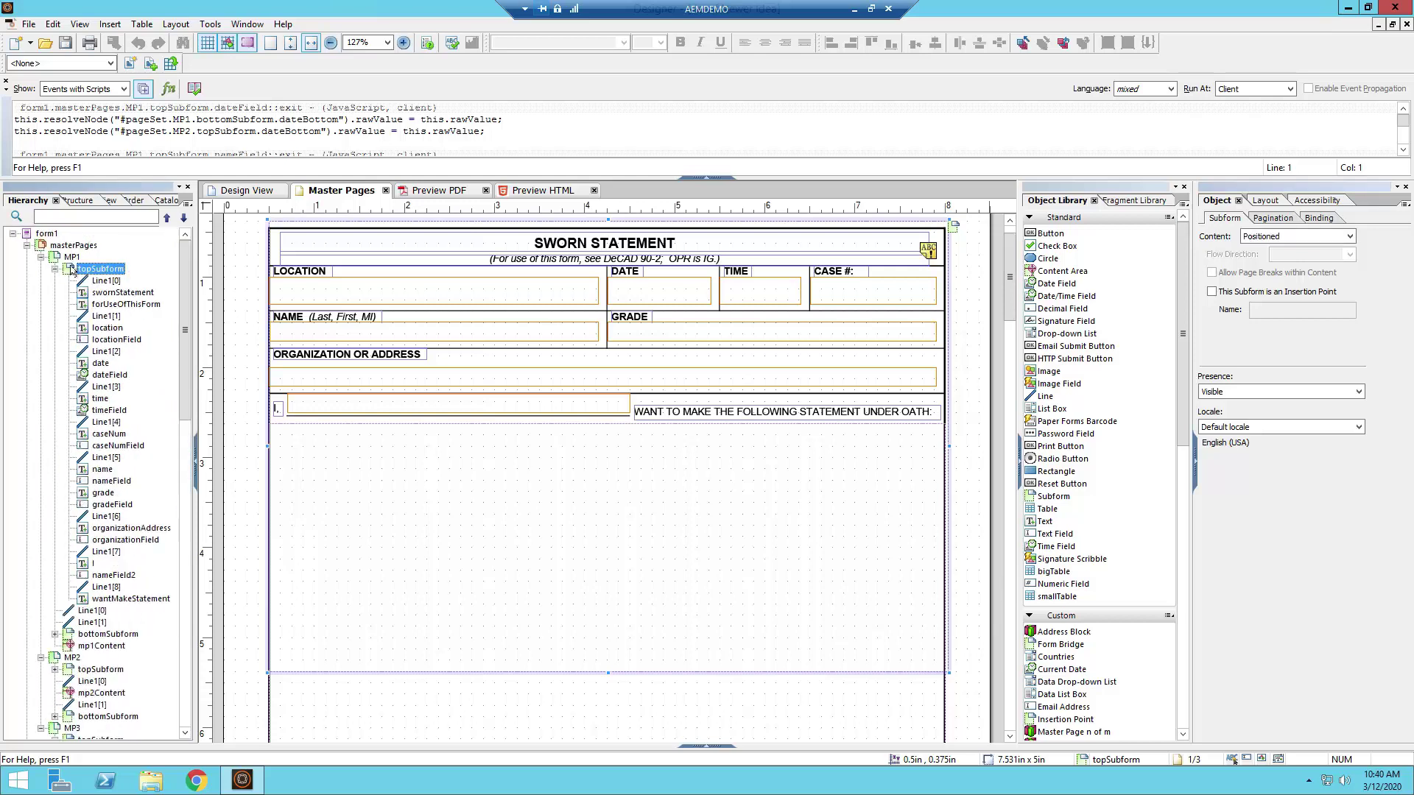
click(54, 270)
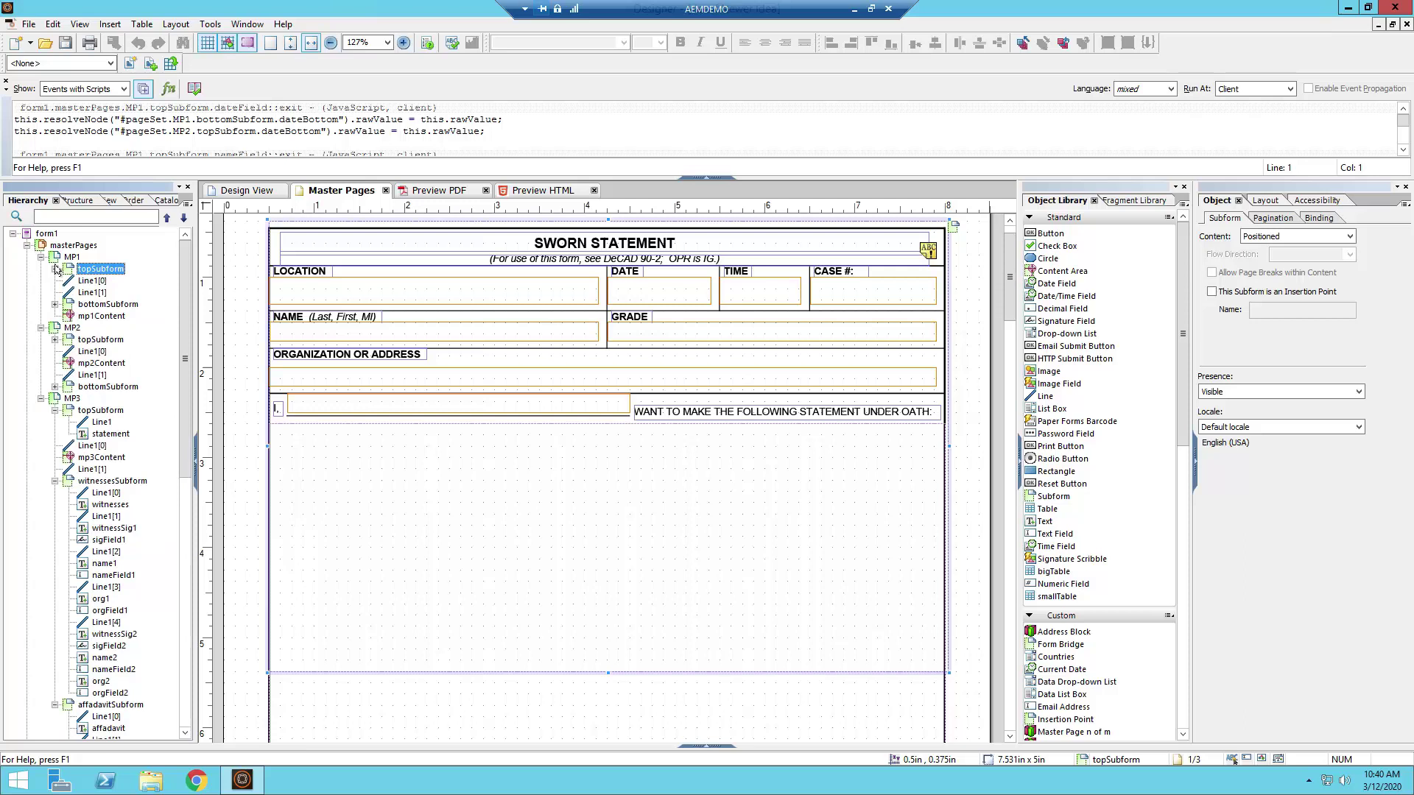